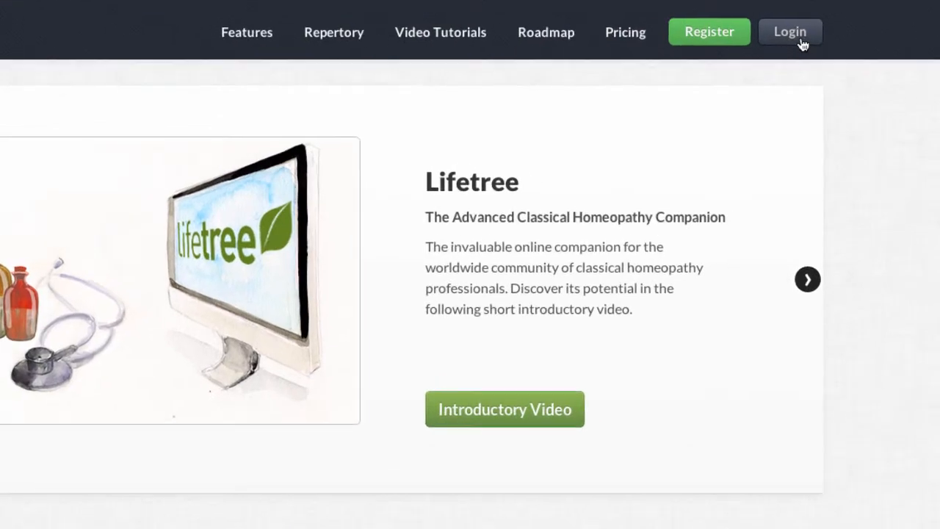
# Log in to the Lifetree account by entering the account e-mail address and password
pyautogui.click(803, 44)
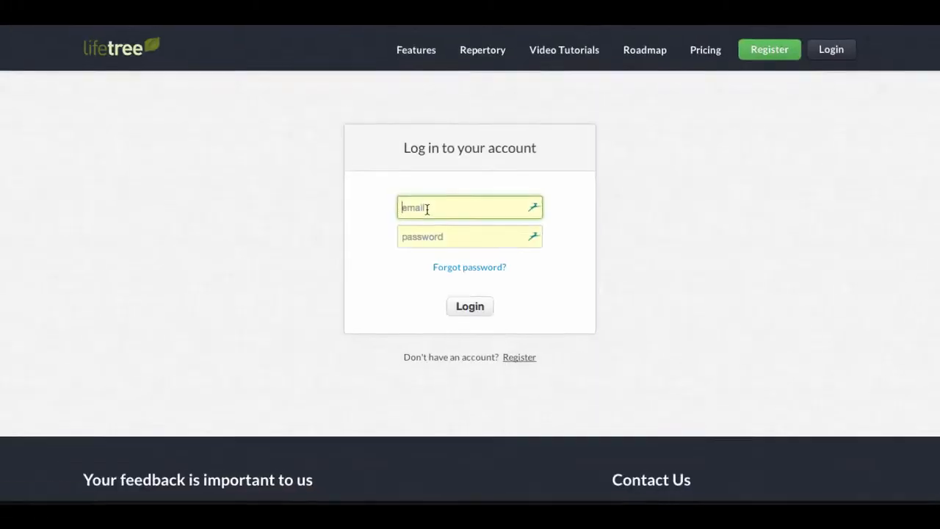
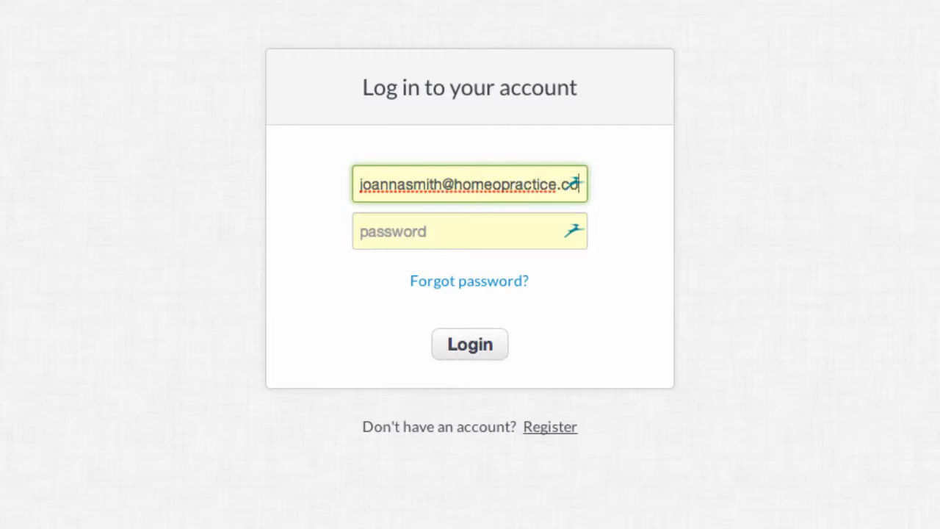
pyautogui.press('Tab')
pyautogui.write('•••••••••')
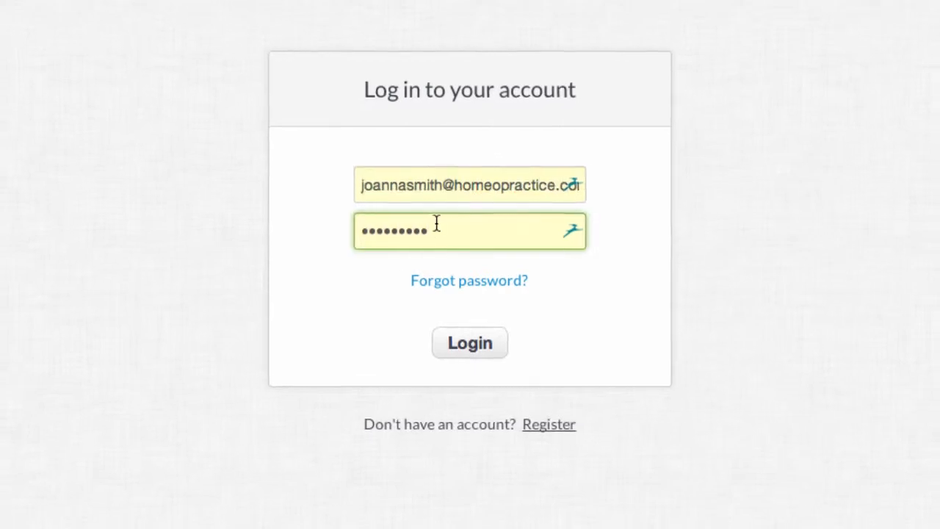
pyautogui.click(470, 344)
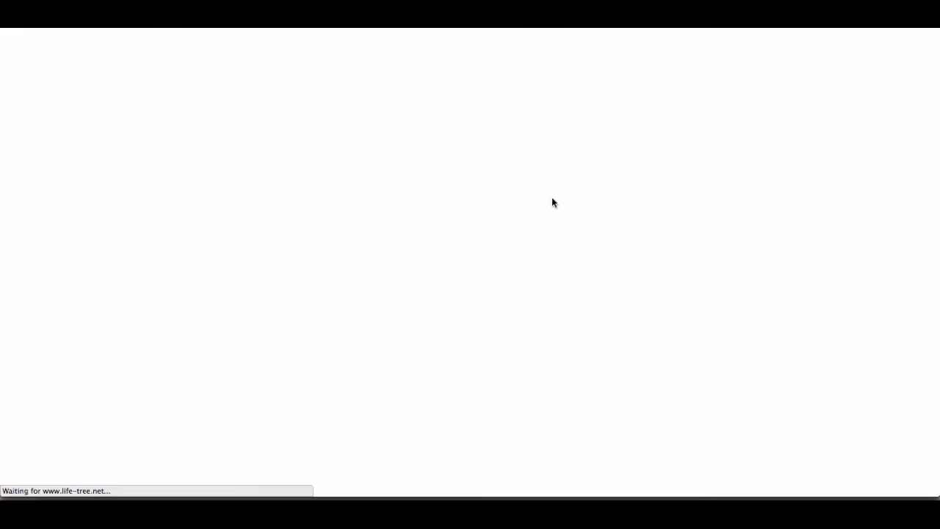
# Add a new case named "AK - 74 yo - Bad mood and weakness"
pyautogui.click(246, 174)
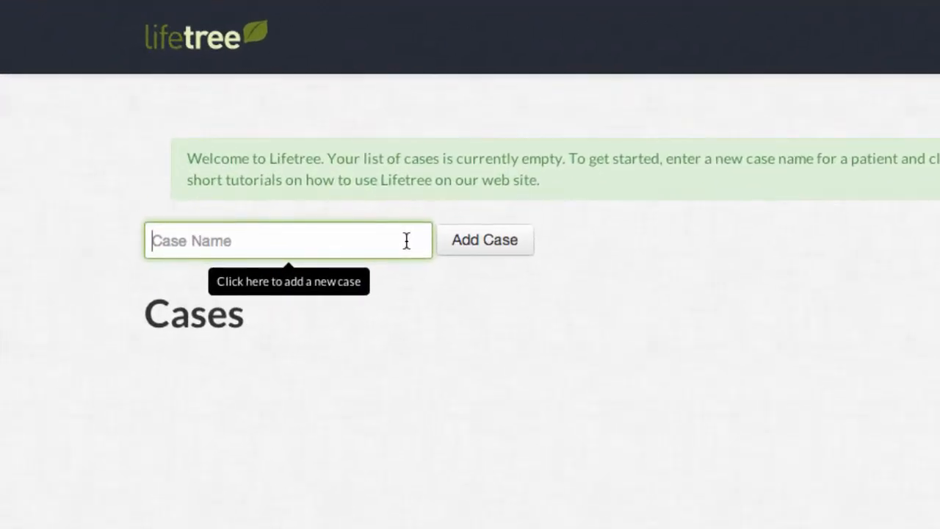
pyautogui.write('AK')
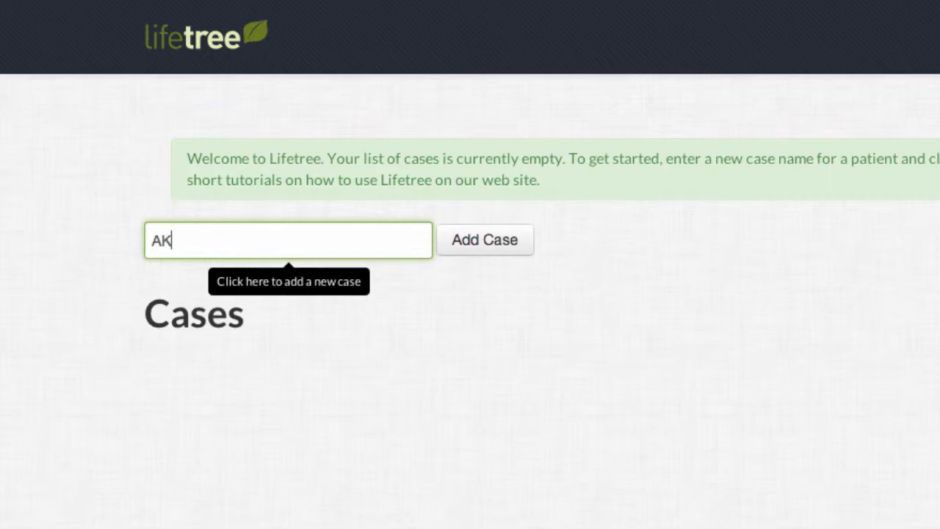
pyautogui.write(' - 74 yo - Bad moo')
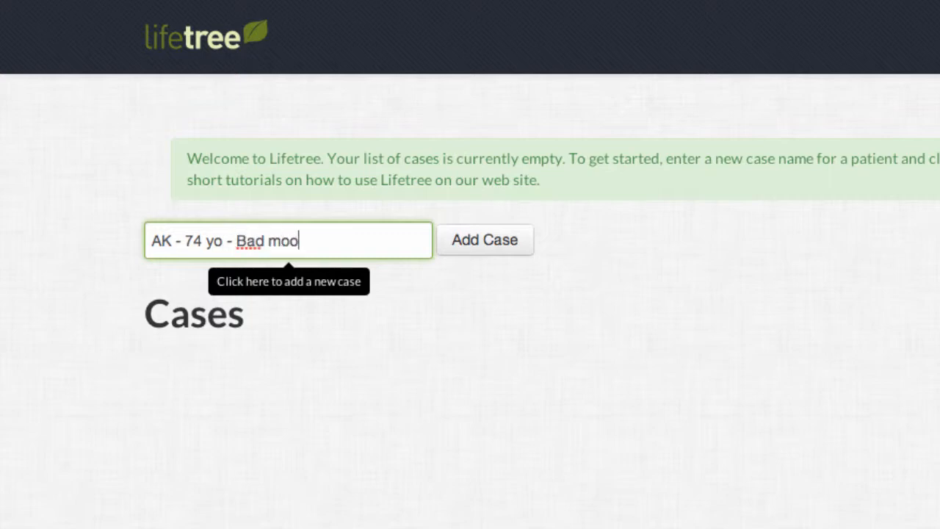
pyautogui.write('d and weakness')
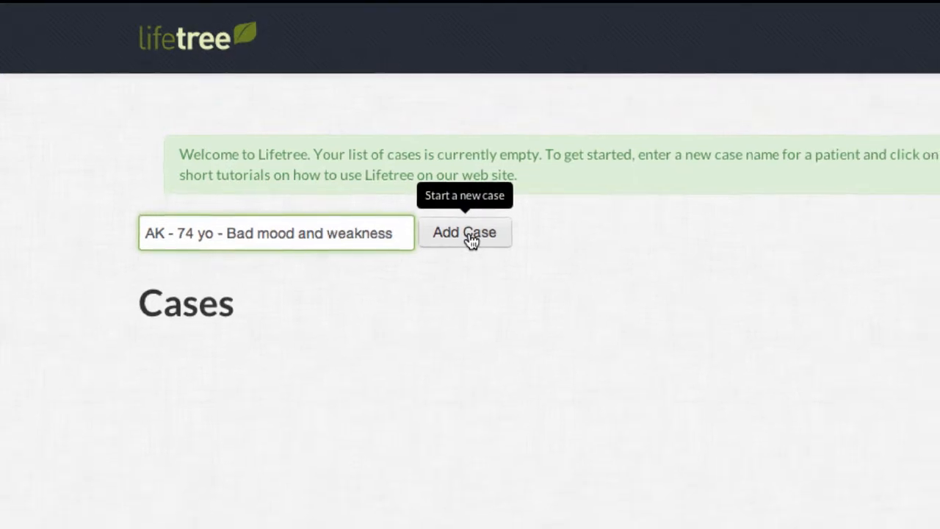
pyautogui.click(471, 240)
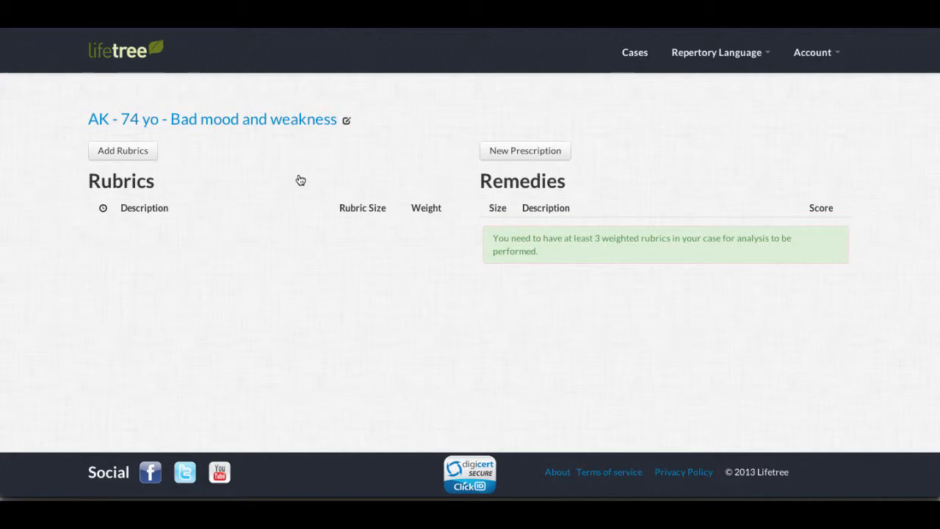
# Set the repertory language to English and open the rubric search for the case
pyautogui.click(719, 52)
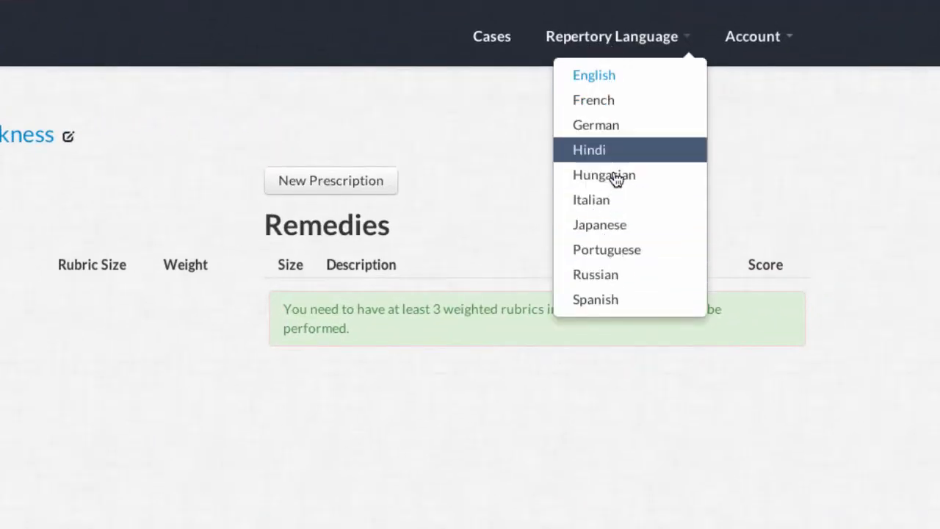
pyautogui.click(609, 77)
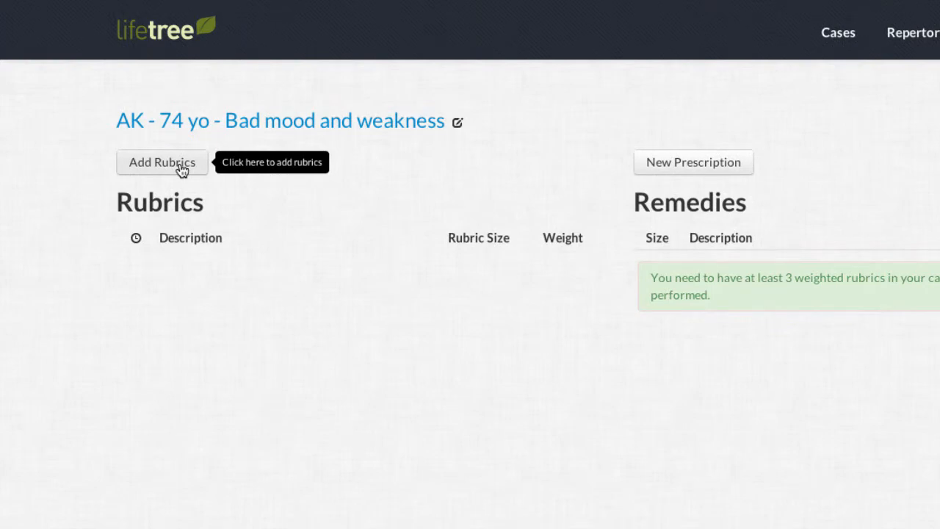
pyautogui.click(182, 170)
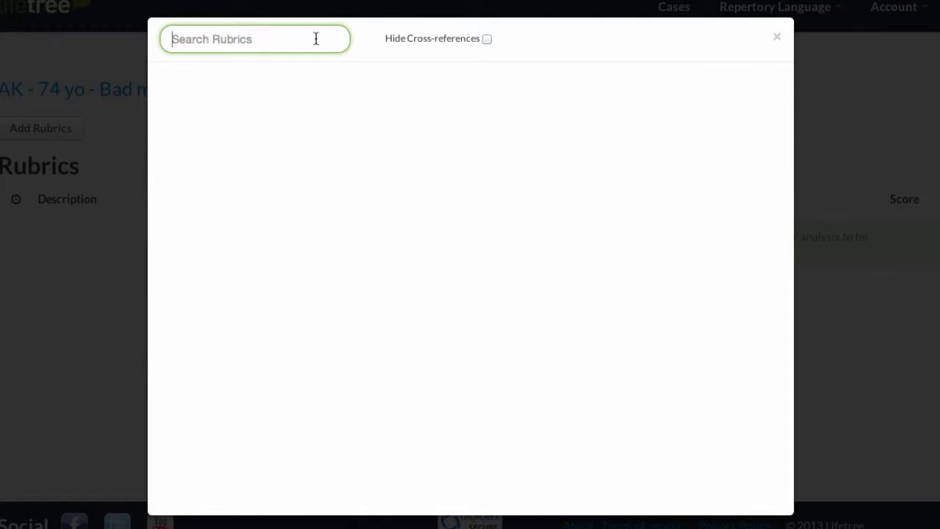
# Search for "sleep waking sudden" and add the rubric "sleep; waking; sudden" with weight 3 - Severe
pyautogui.write('sleep ')
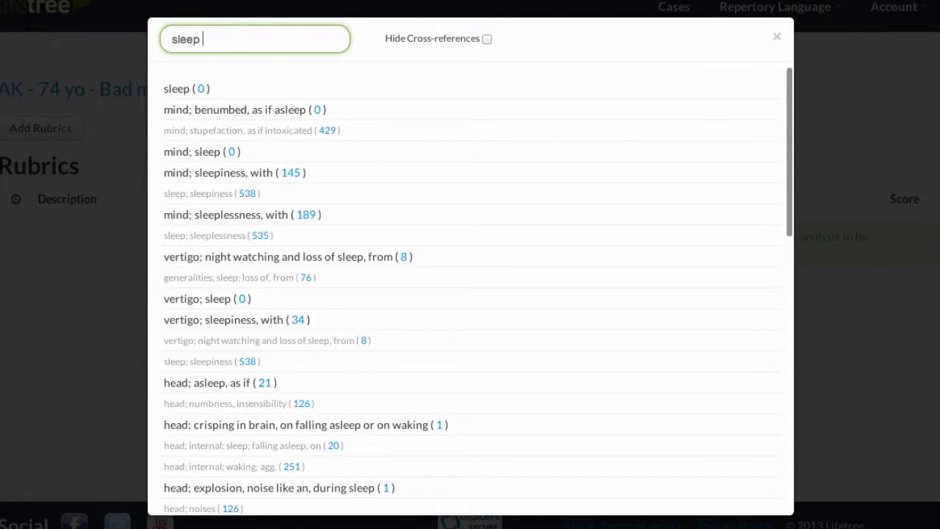
pyautogui.write('waking')
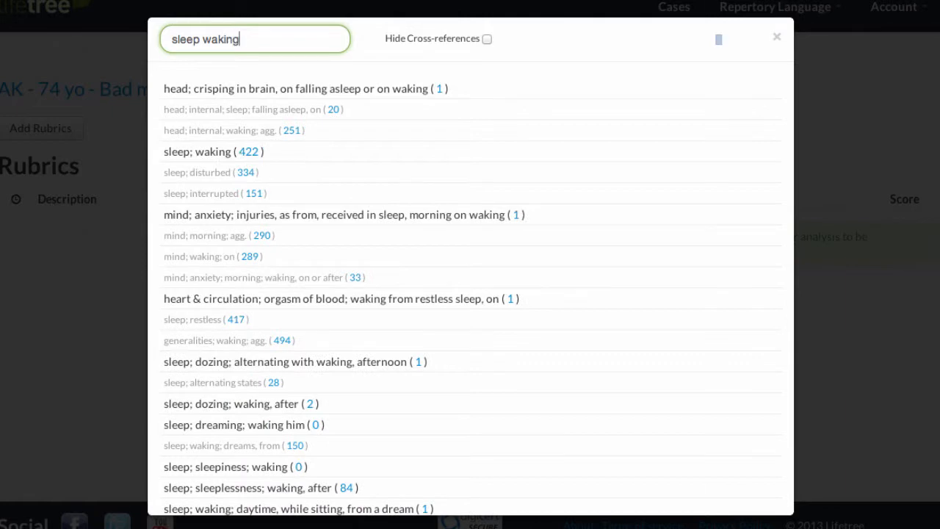
pyautogui.write(' sudden')
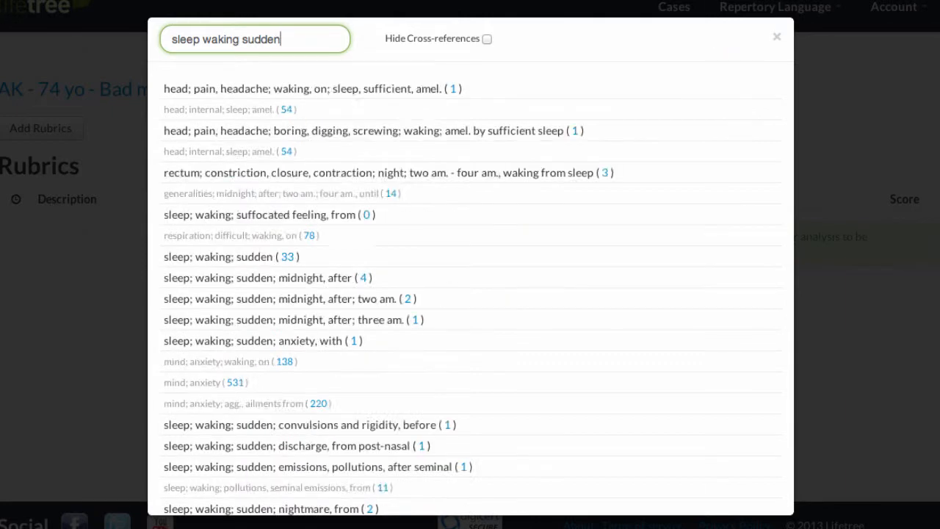
pyautogui.moveTo(272, 92)
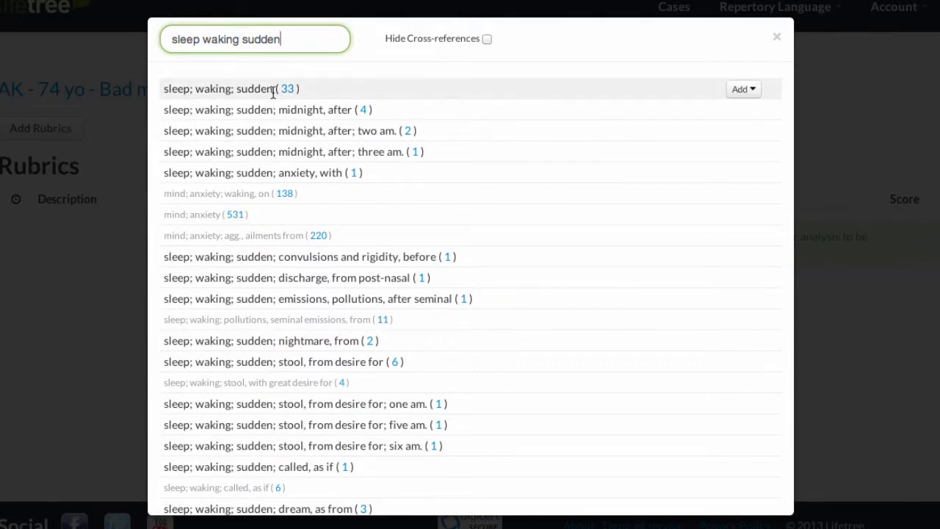
pyautogui.click(742, 89)
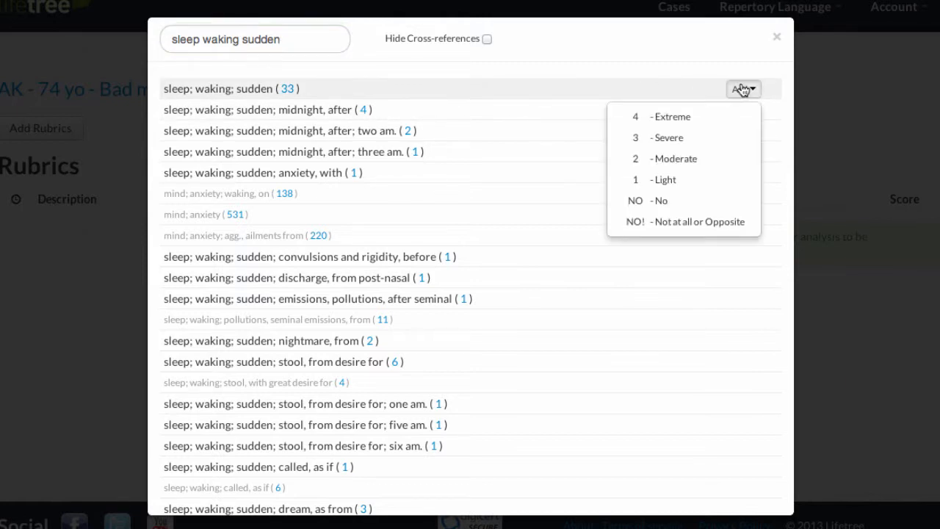
pyautogui.click(707, 145)
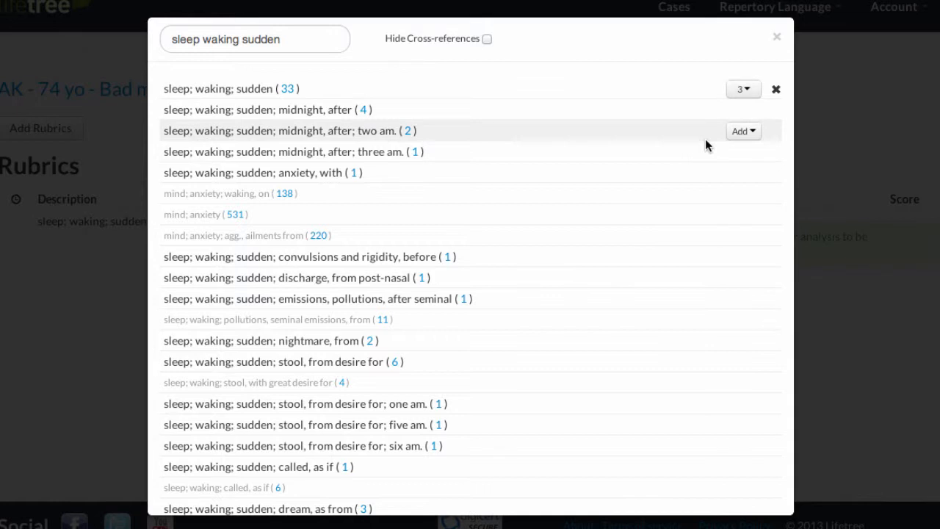
# Search for "weak memory" and add the rubric "mind; memory; weakness, loss of" with weight 2 - Moderate
pyautogui.tripleClick(314, 36)
pyautogui.press('BackSpace')
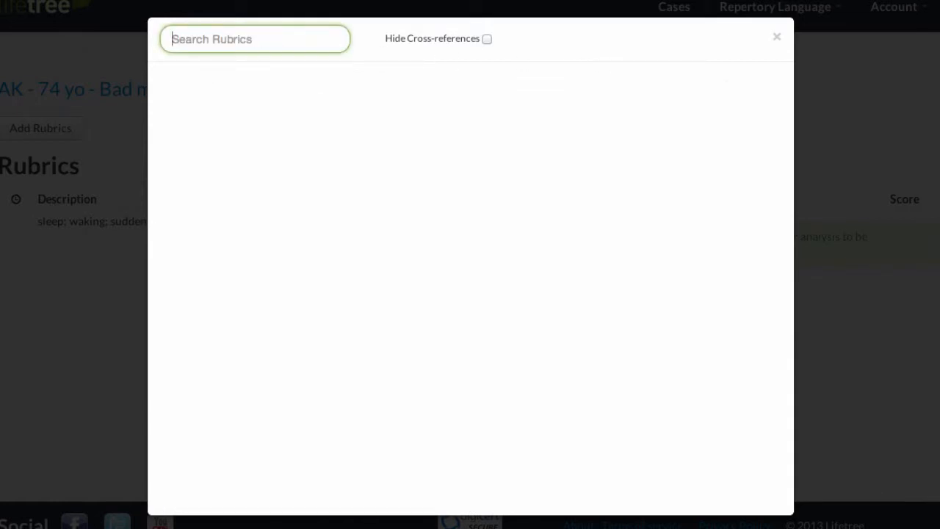
pyautogui.write('we')
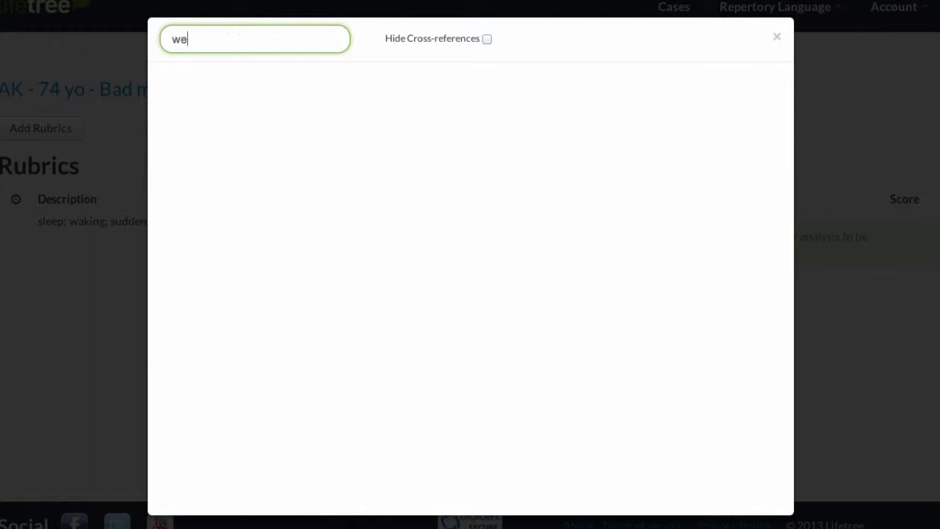
pyautogui.write('ak memo')
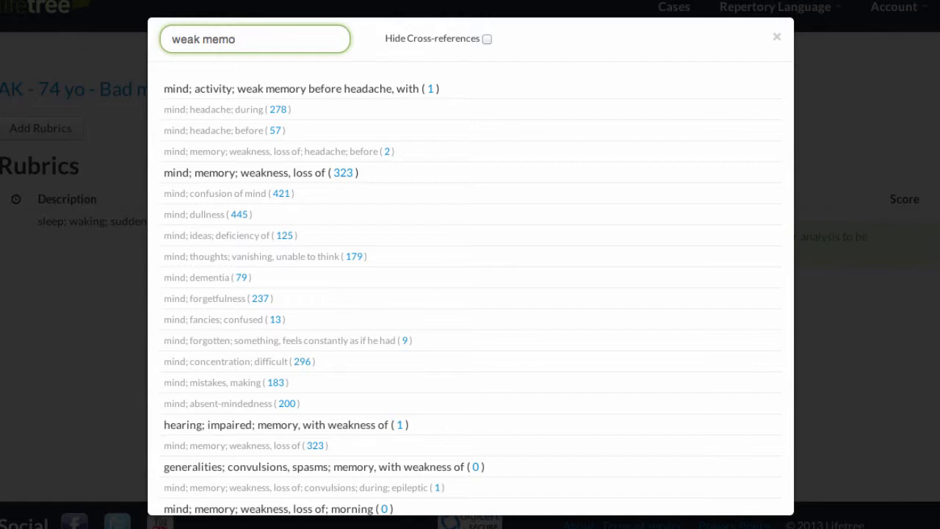
pyautogui.write('ry')
pyautogui.moveTo(342, 172)
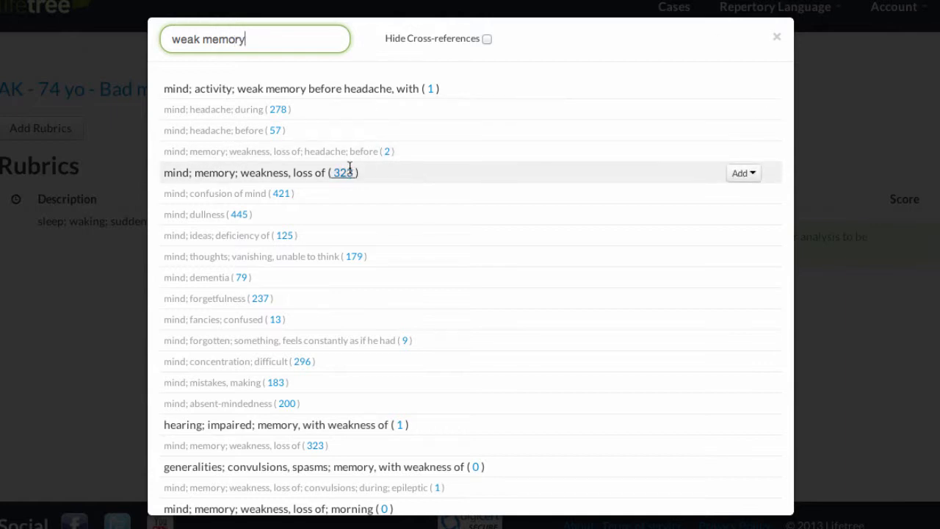
pyautogui.click(744, 174)
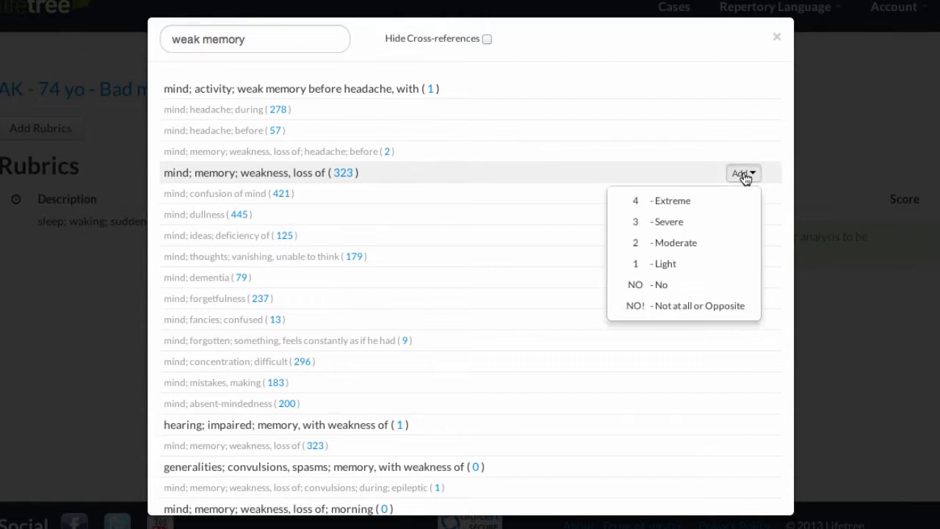
pyautogui.click(675, 247)
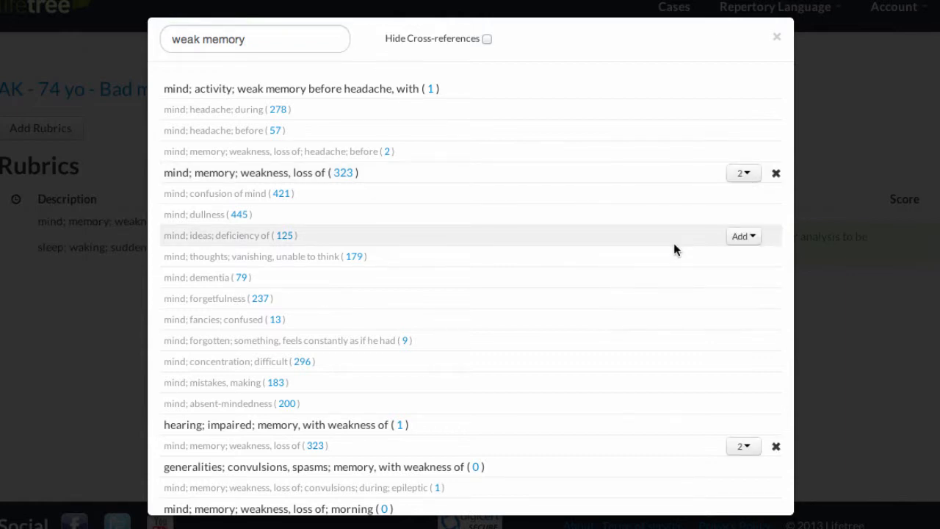
# Search for "philosop abil", add the rubric "mind; philosophy; ability for" with weight 1 - Light, and close the rubric search
pyautogui.click(315, 43)
pyautogui.press('BackSpace')
pyautogui.press('BackSpace')
pyautogui.press('BackSpace')
pyautogui.press('BackSpace')
pyautogui.press('BackSpace')
pyautogui.press('BackSpace')
pyautogui.press('BackSpace')
pyautogui.press('BackSpace')
pyautogui.press('BackSpace')
pyautogui.press('BackSpace')
pyautogui.press('BackSpace')
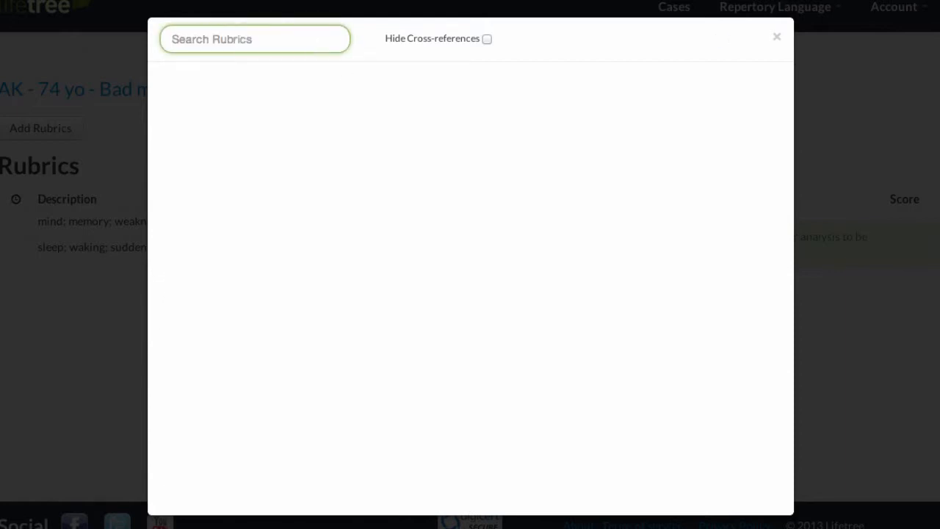
pyautogui.write('philosop')
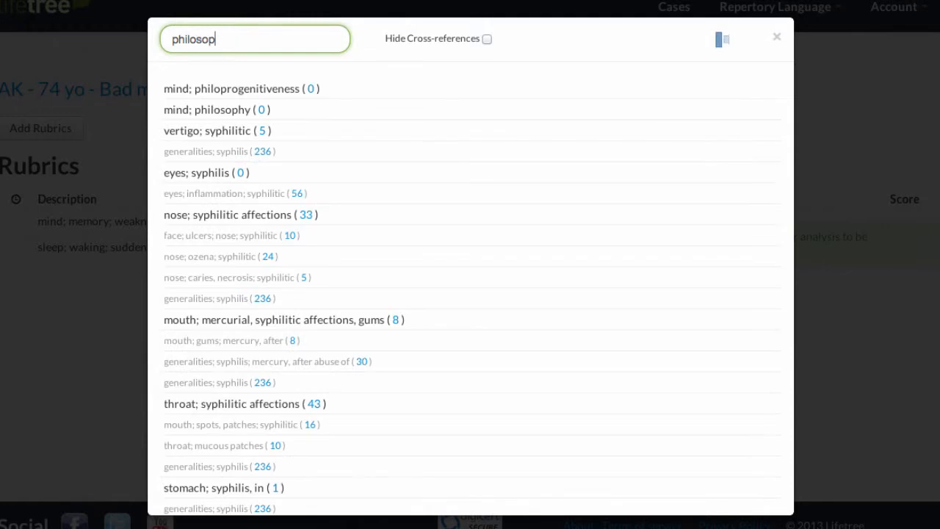
pyautogui.write(' abi')
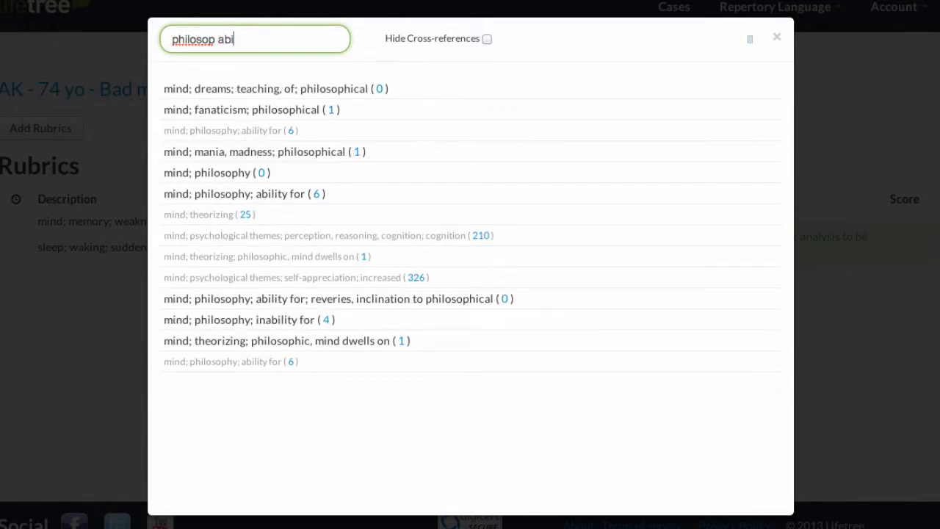
pyautogui.write('l')
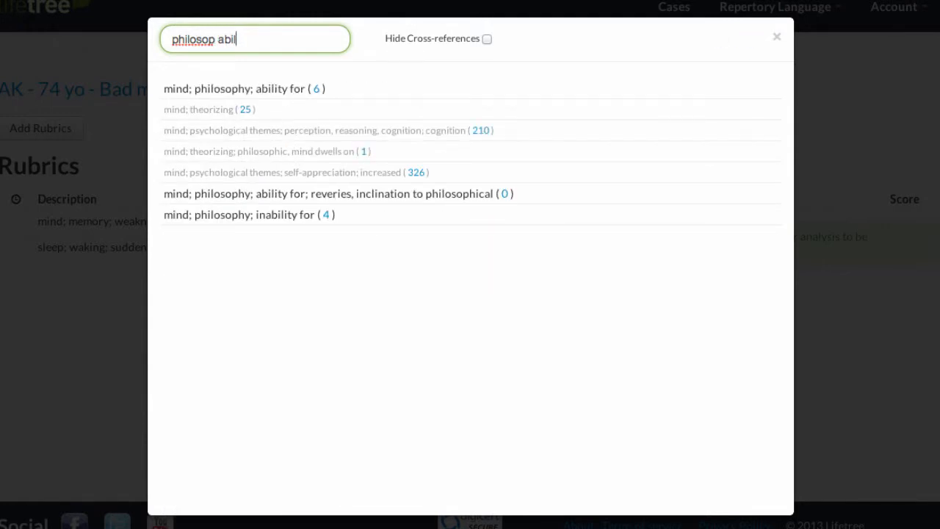
pyautogui.moveTo(335, 97)
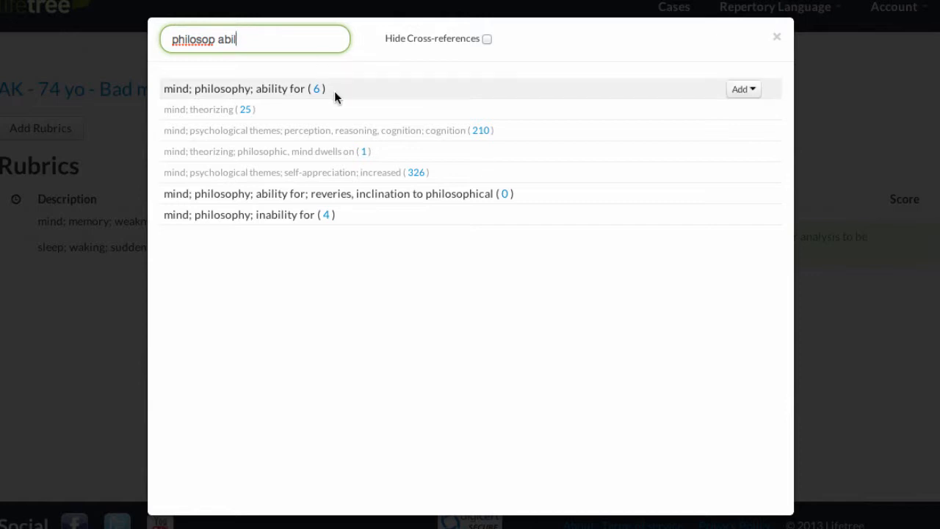
pyautogui.click(742, 89)
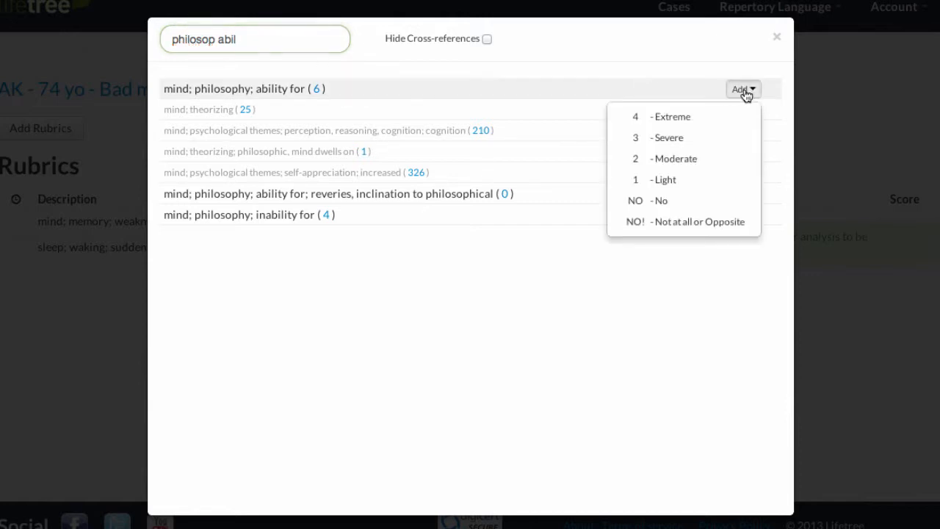
pyautogui.click(684, 181)
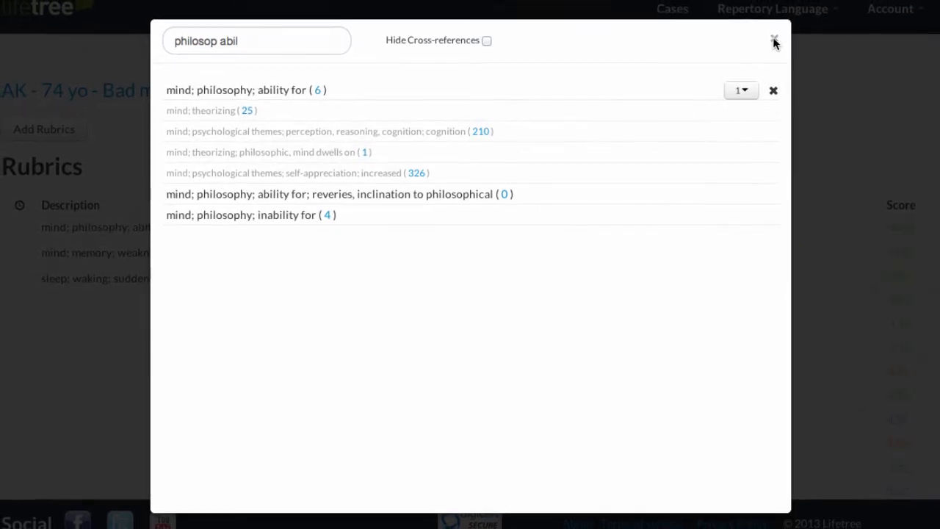
pyautogui.click(751, 57)
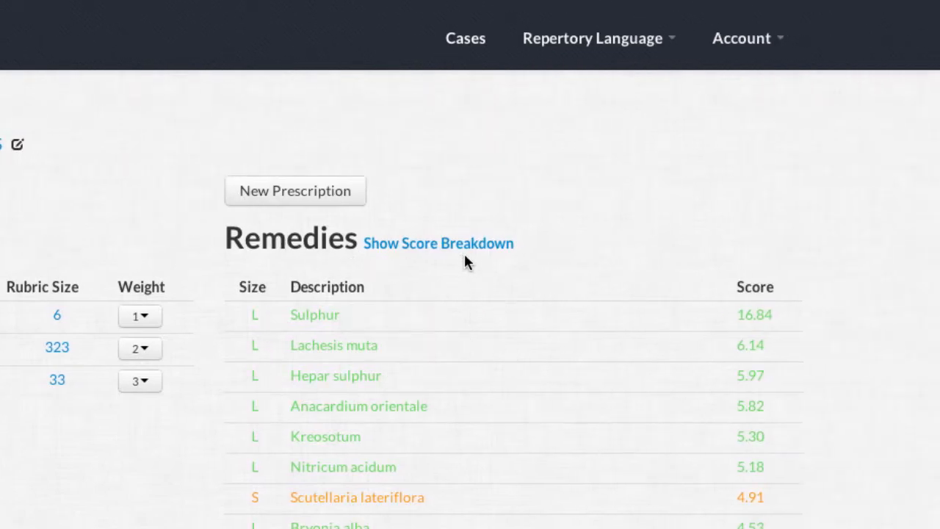
pyautogui.scroll(-5, 455, 504)
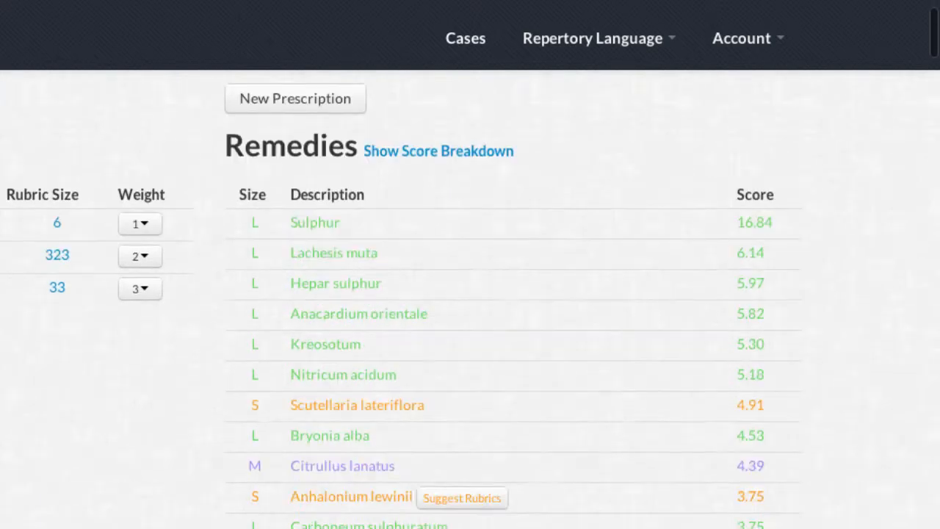
pyautogui.scroll(3, 455, 504)
pyautogui.scroll(2, 470, 294)
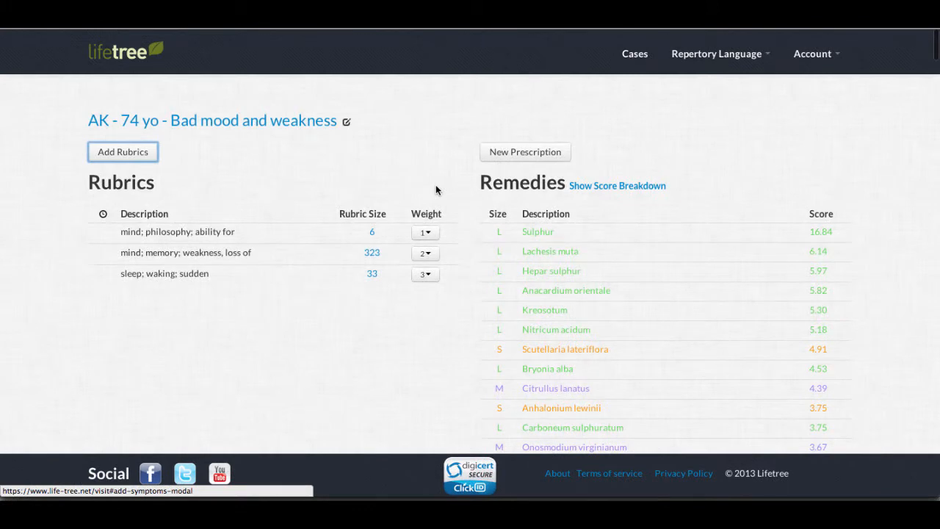
pyautogui.click(134, 152)
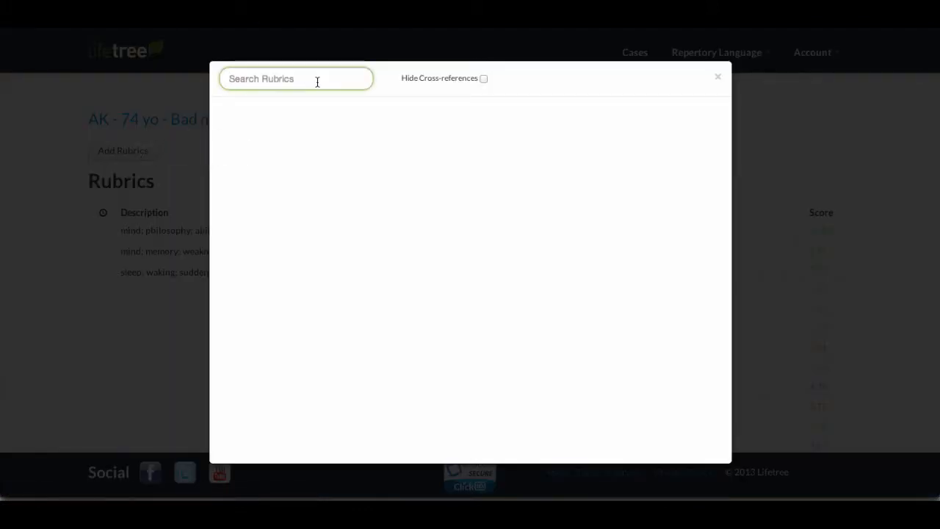
pyautogui.click(720, 80)
# From the rubrics suggested for Sulphur, add "generalities; food and drinks; sour, acid; aversion" with weight 2 - Moderate, and close the suggestions
pyautogui.moveTo(596, 233)
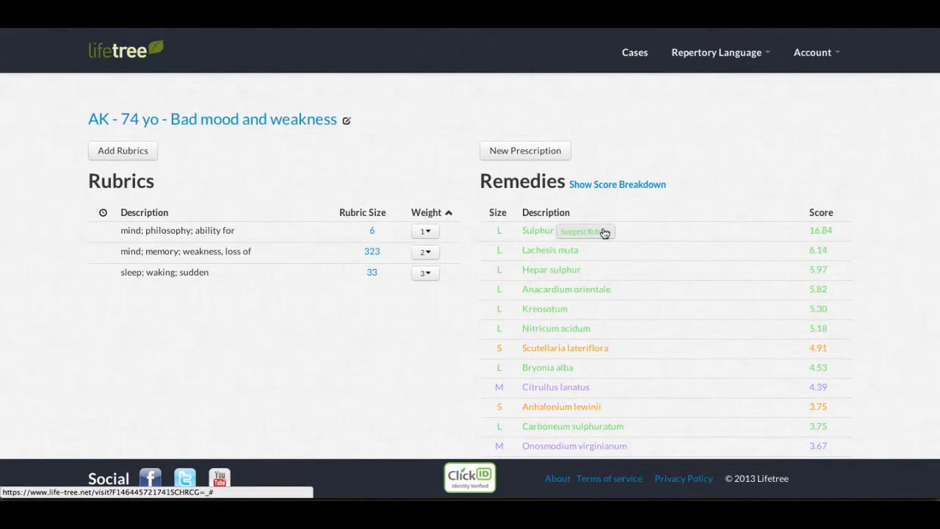
pyautogui.click(602, 232)
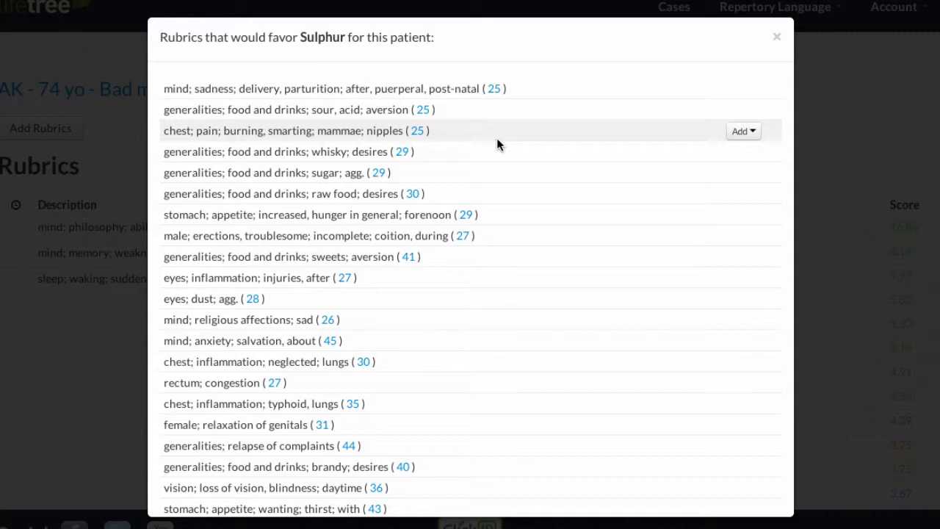
pyautogui.click(741, 113)
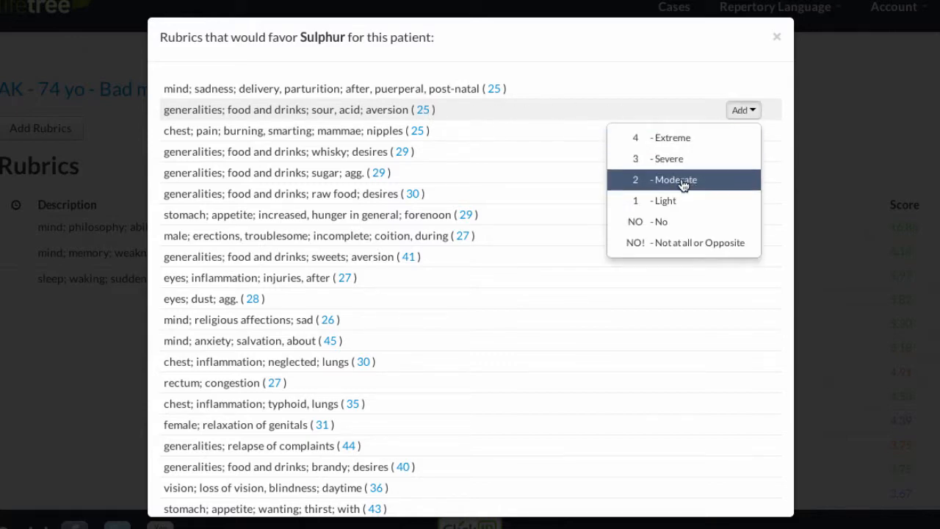
pyautogui.click(682, 183)
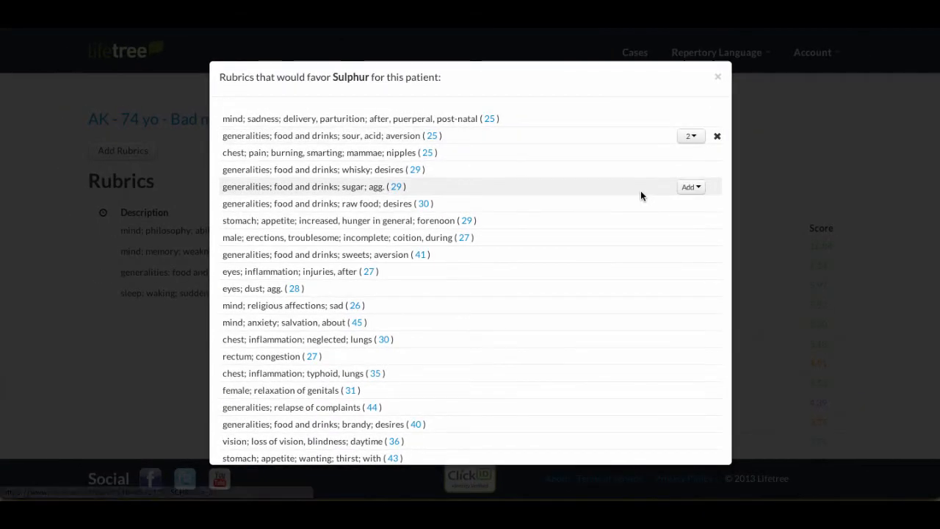
pyautogui.click(717, 76)
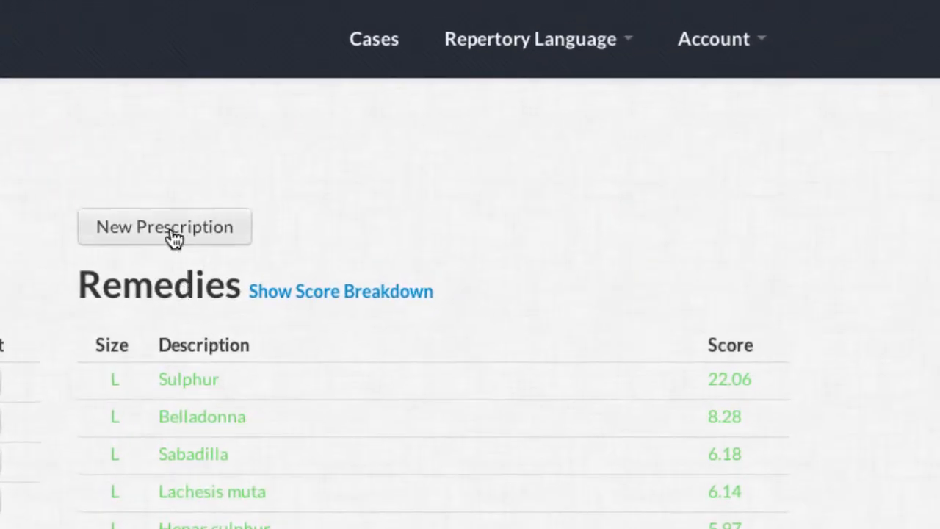
# Start a new prescription with Sulphur as the remedy and a potency of 12 C
pyautogui.click(167, 228)
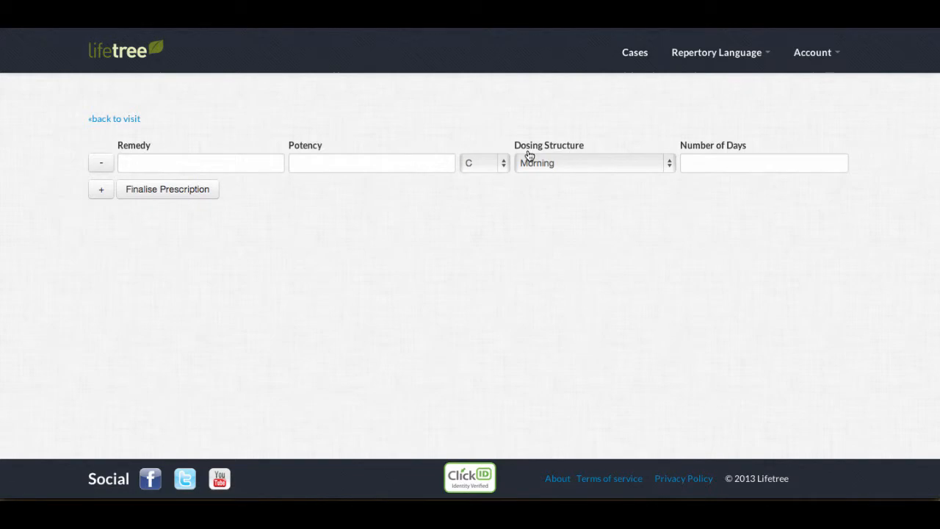
pyautogui.click(224, 164)
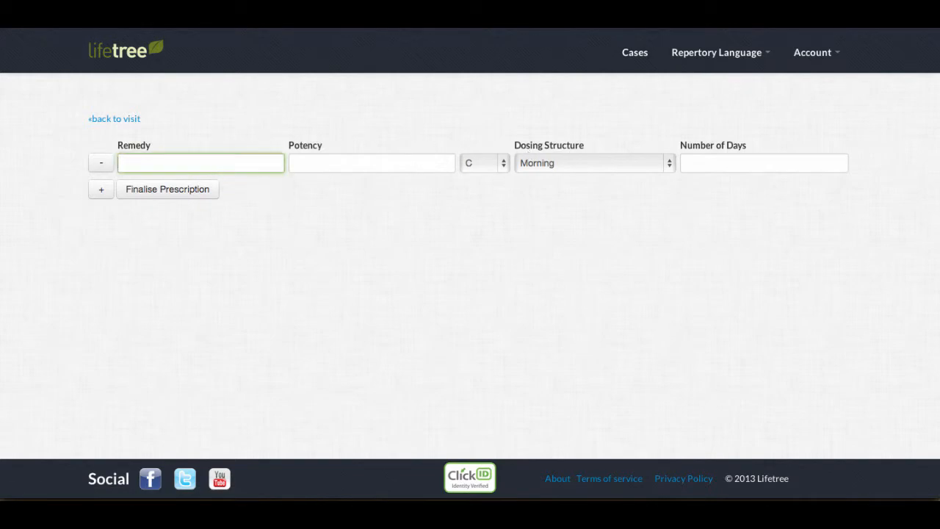
pyautogui.write('Sulph')
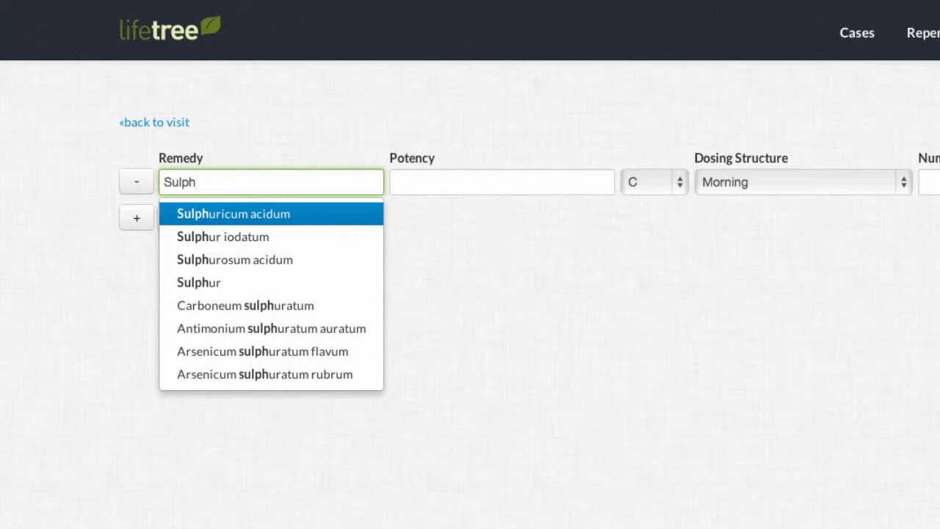
pyautogui.click(211, 283)
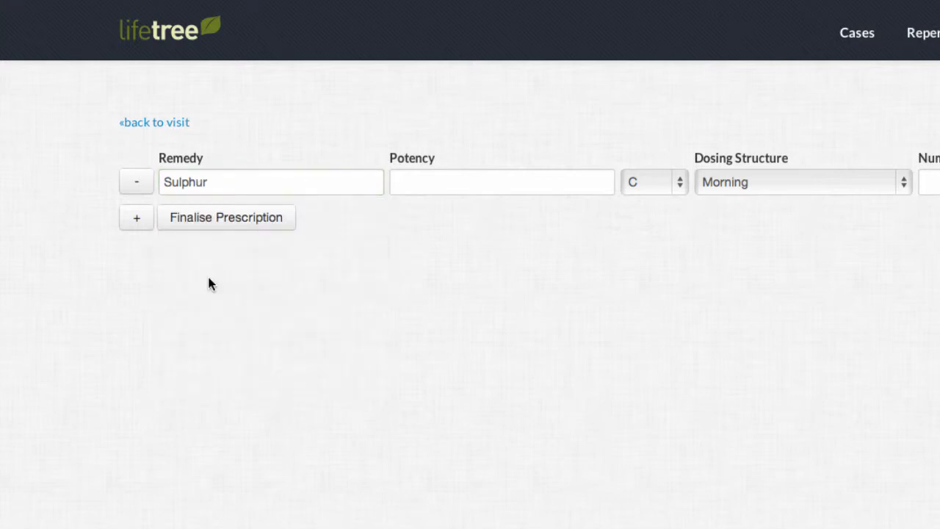
pyautogui.click(462, 182)
pyautogui.write('12')
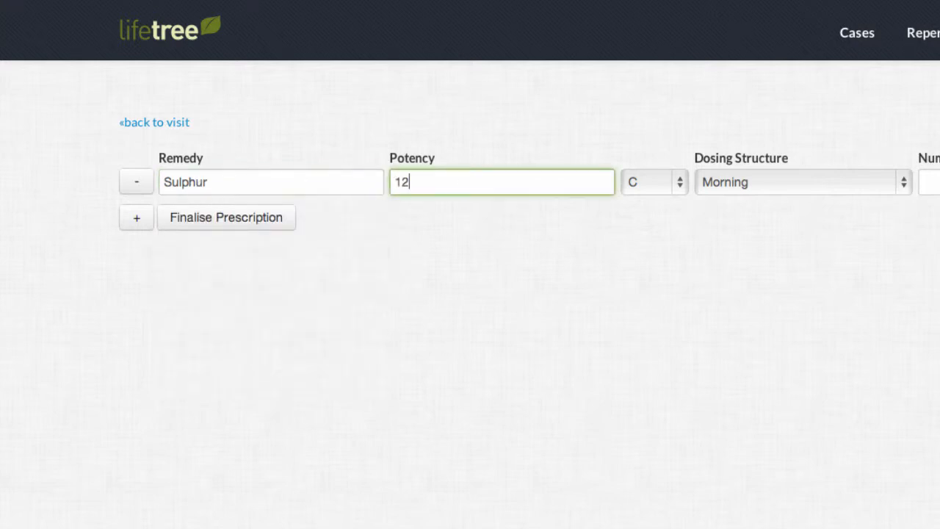
pyautogui.click(652, 183)
pyautogui.click(652, 182)
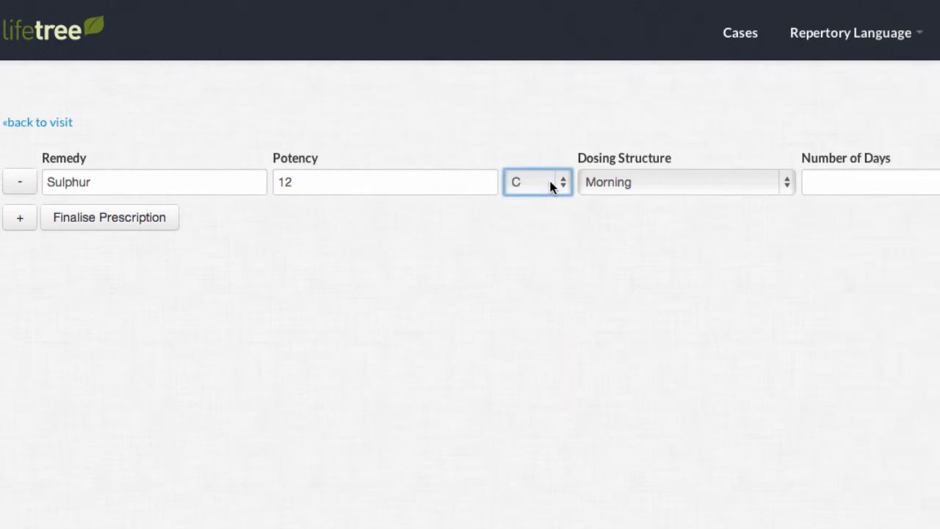
# Set the dosing structure to Two Times Daily for 30 days and finalise the prescription
pyautogui.click(632, 182)
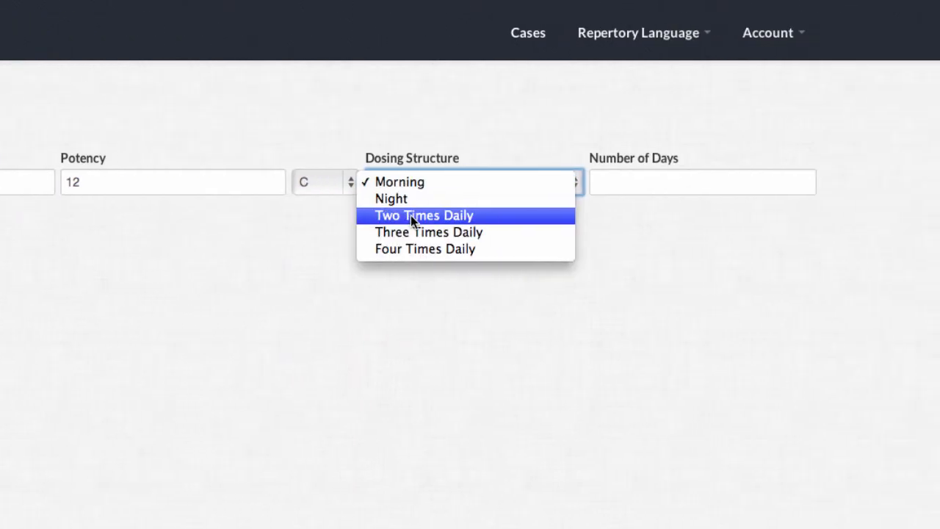
pyautogui.click(410, 215)
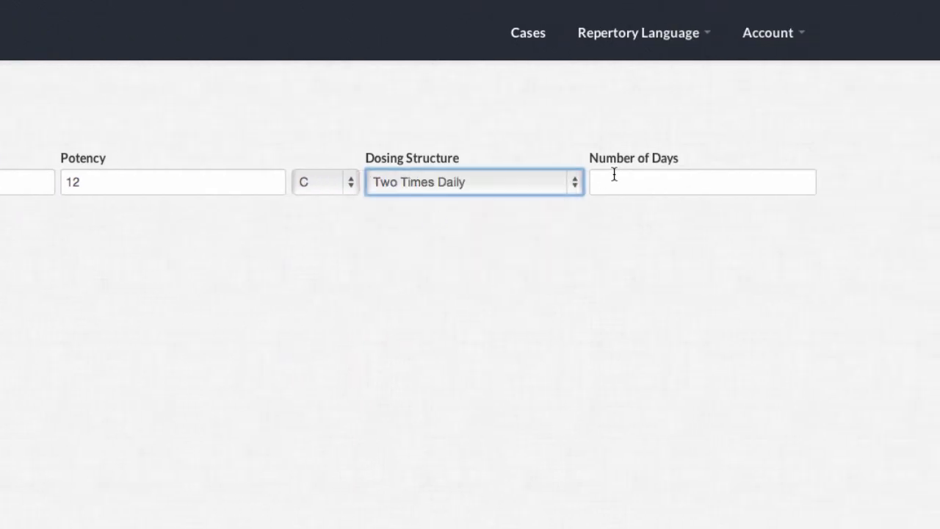
pyautogui.click(623, 177)
pyautogui.write('30')
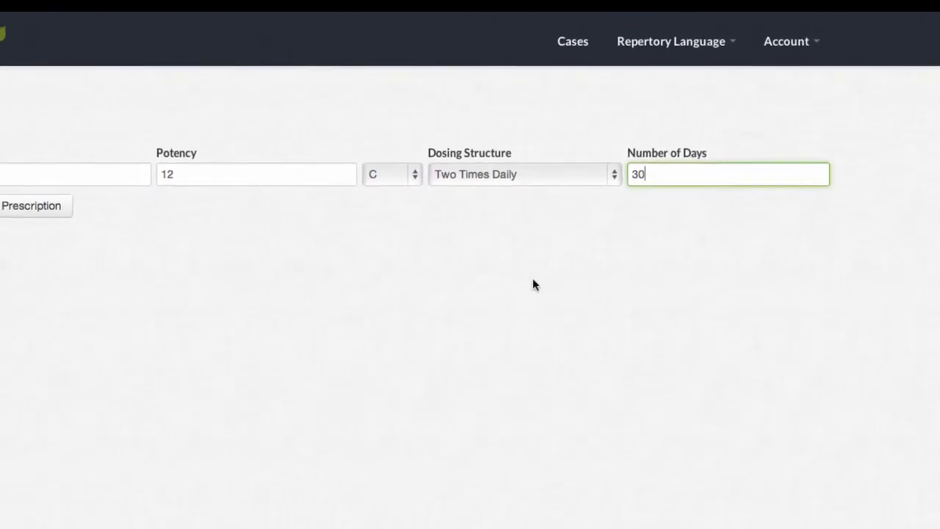
pyautogui.click(187, 188)
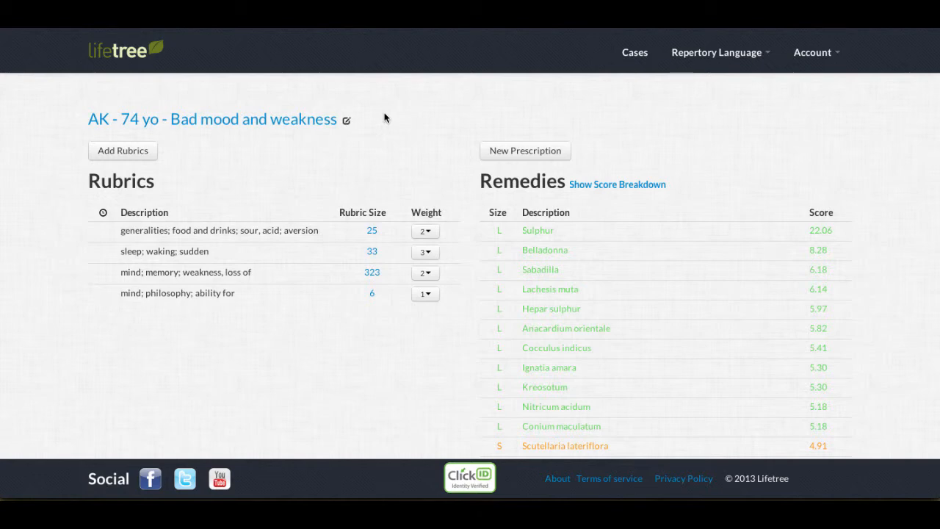
# Examine the remedy score breakdown for the case's rubrics and close it
pyautogui.click(612, 186)
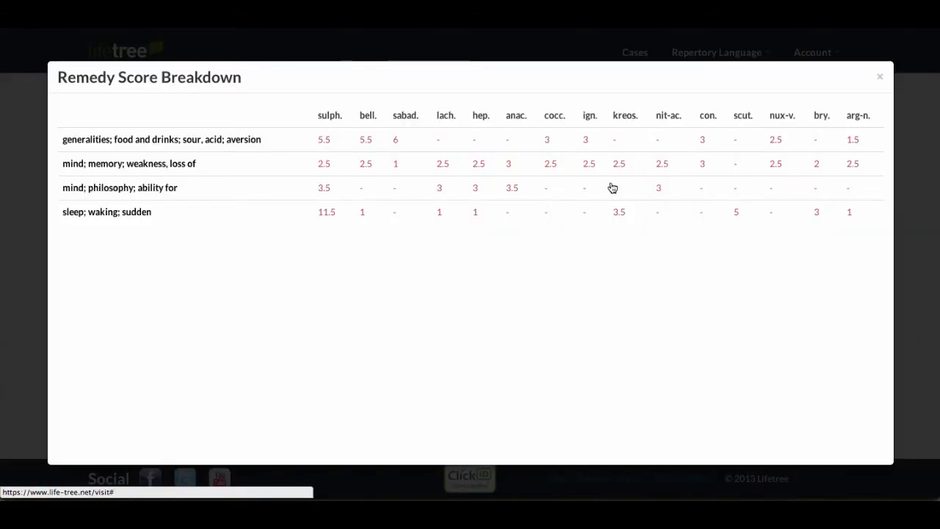
pyautogui.click(880, 81)
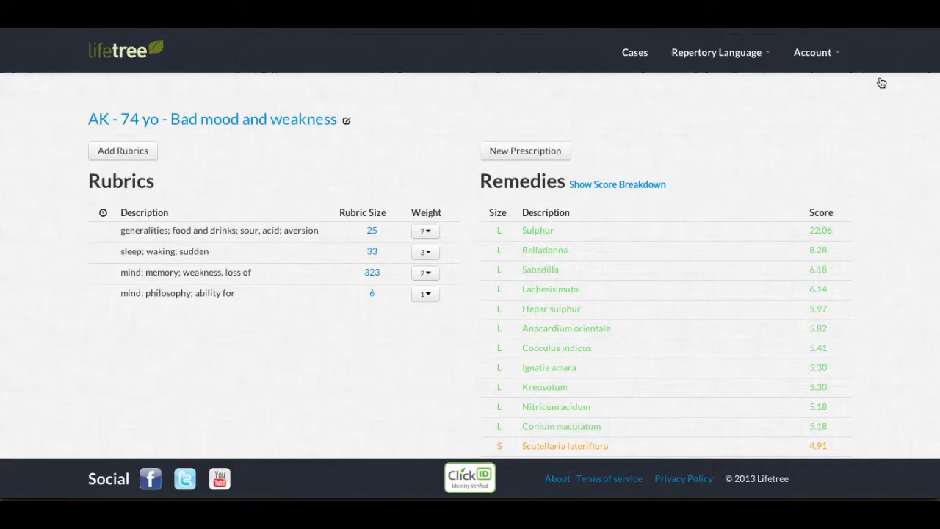
# Sort the case's rubrics by rubric size and the remedies by score, both in ascending order
pyautogui.click(155, 214)
pyautogui.click(357, 215)
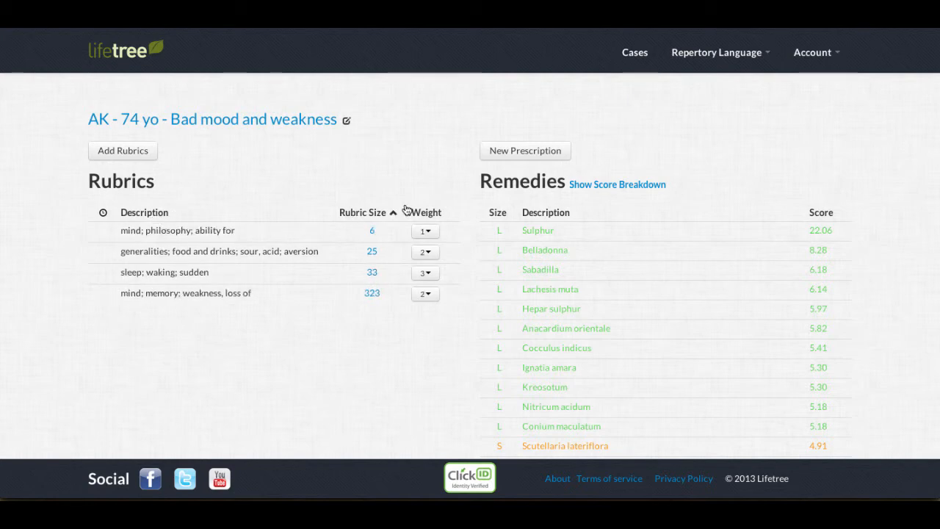
pyautogui.click(431, 232)
pyautogui.click(432, 233)
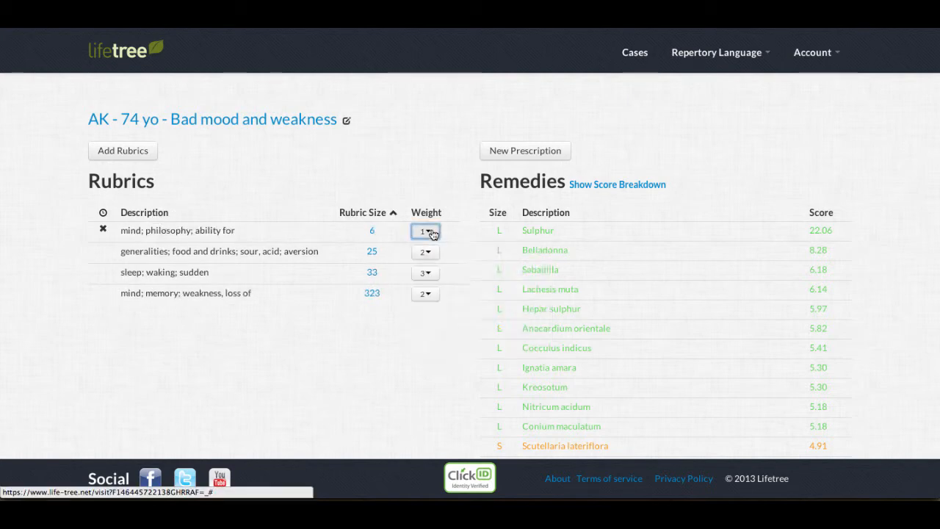
pyautogui.click(496, 212)
pyautogui.click(541, 212)
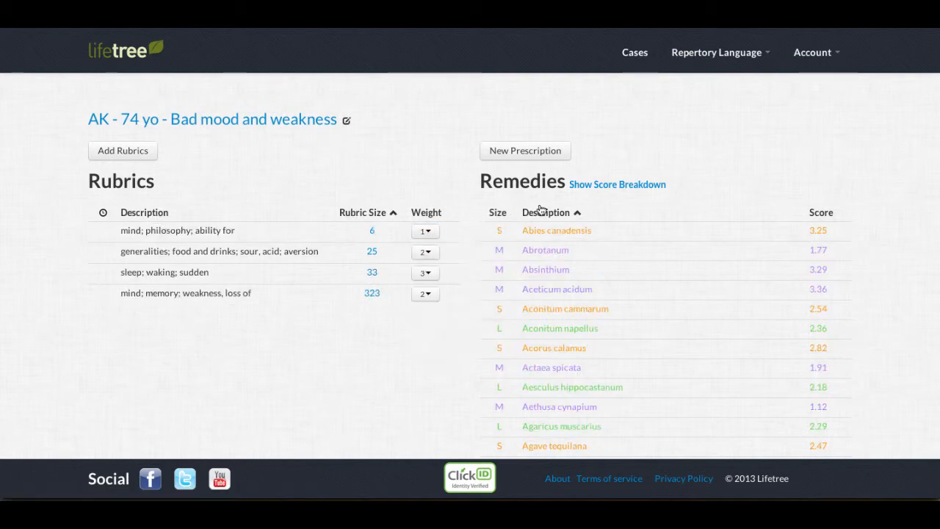
pyautogui.click(817, 214)
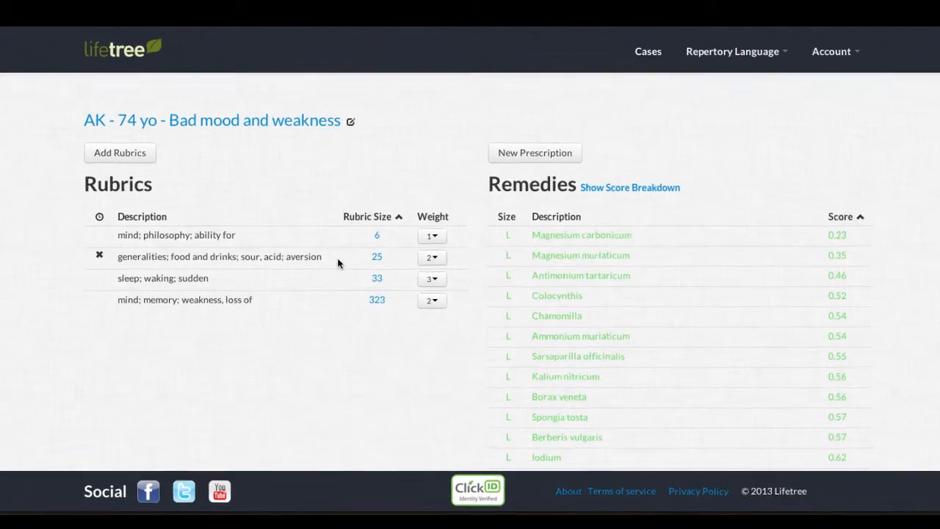
# Examine the book references for remedies such as ferr., sulph. and syc-co. in the "sour, acid; aversion" rubric, and close the overview
pyautogui.click(372, 251)
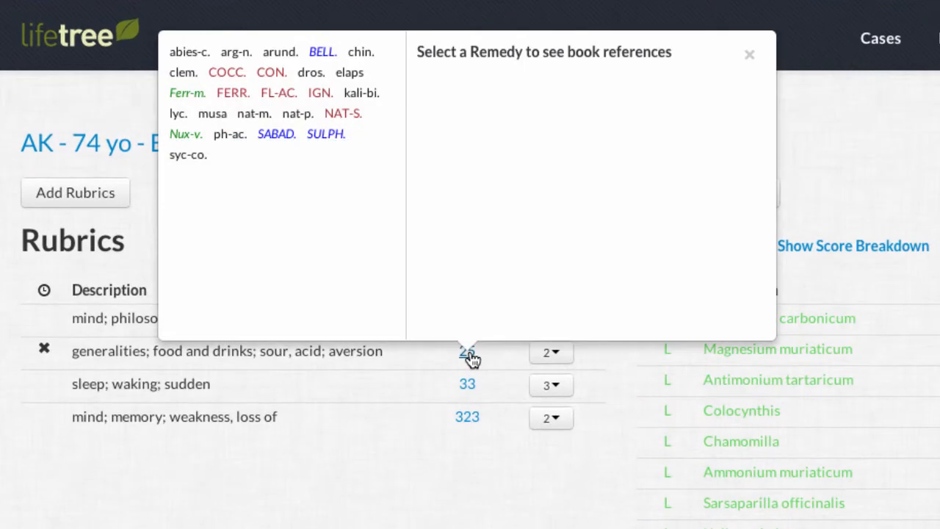
pyautogui.click(224, 60)
pyautogui.click(232, 98)
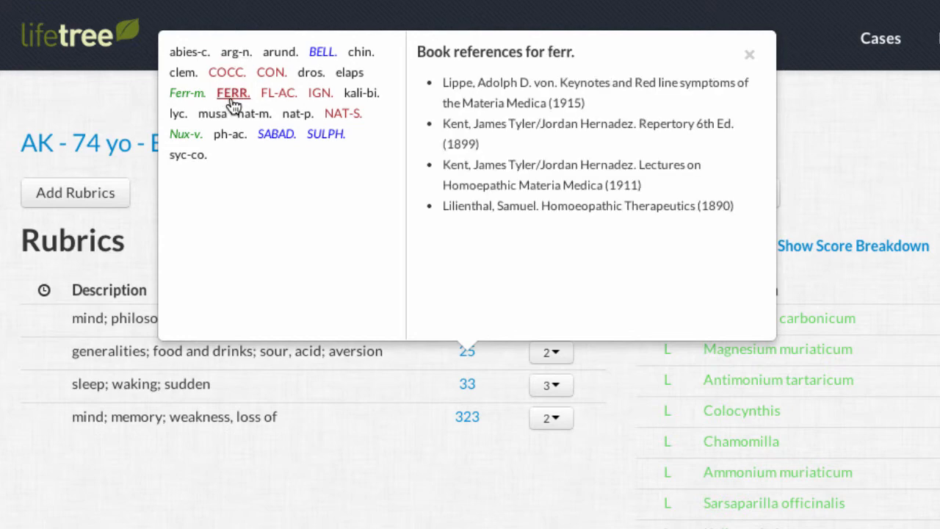
pyautogui.click(298, 100)
pyautogui.click(358, 76)
pyautogui.click(326, 135)
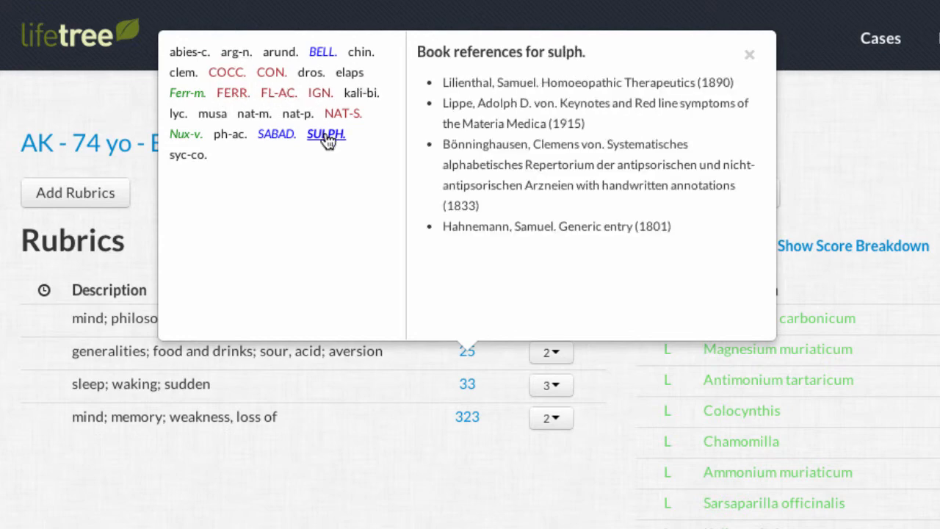
pyautogui.click(192, 155)
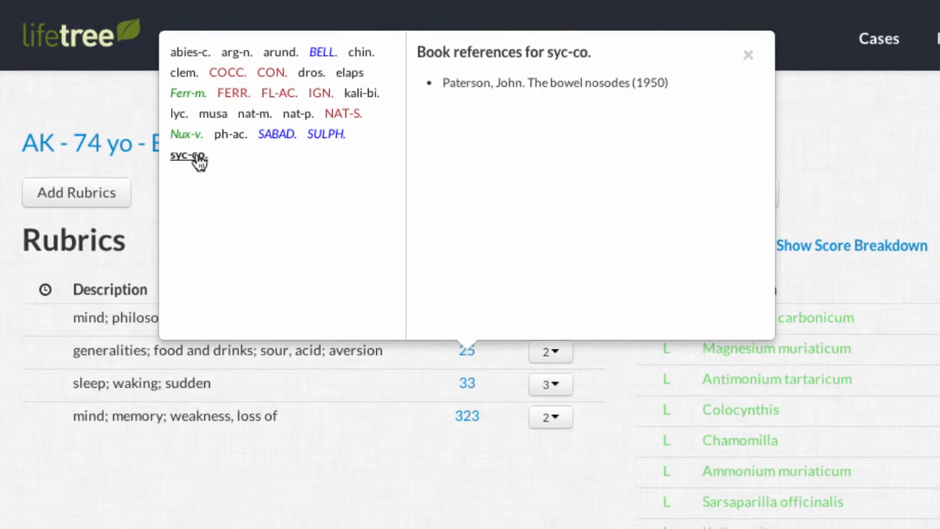
pyautogui.click(749, 55)
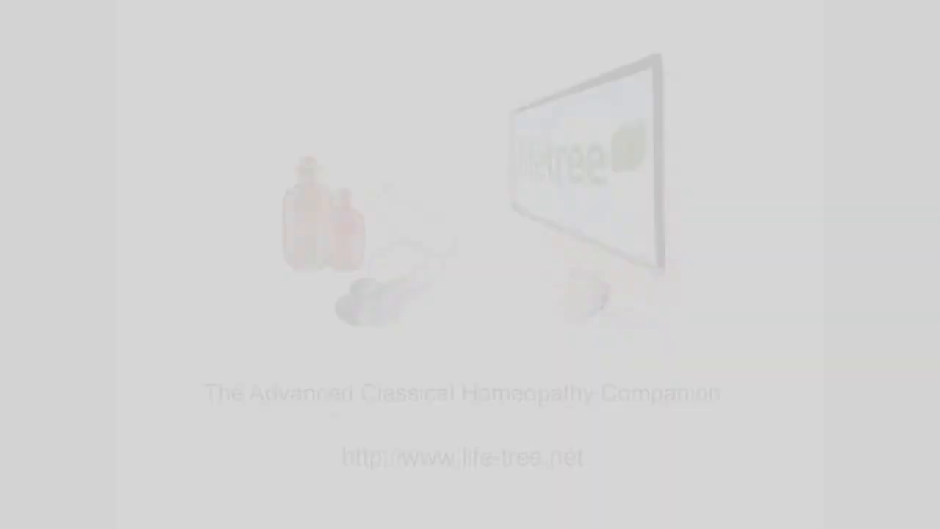